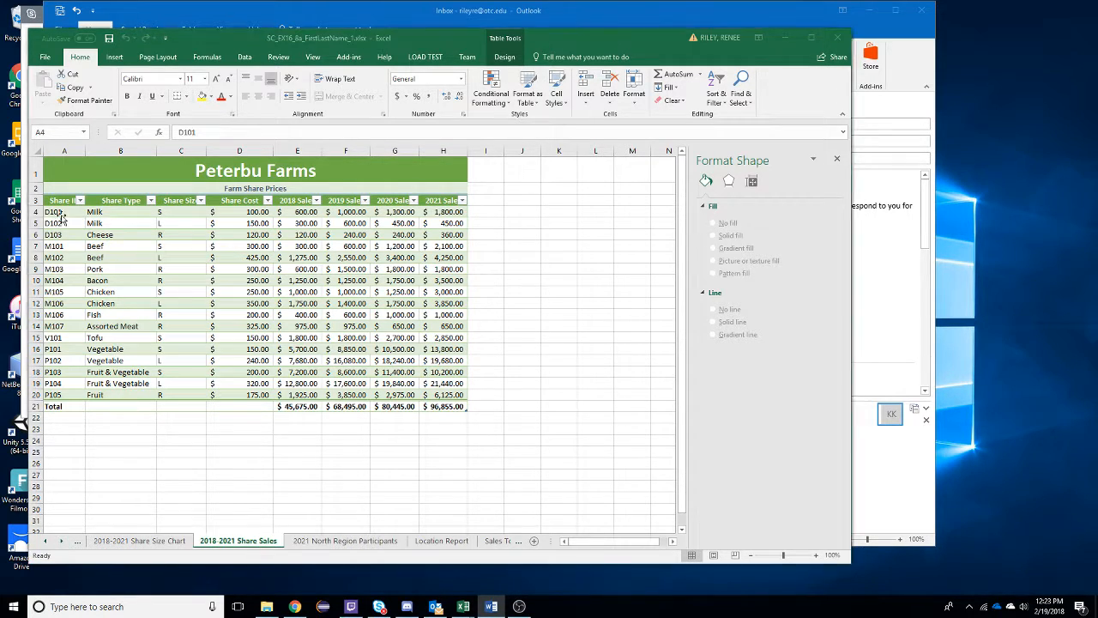
# - Insert a PivotChart and PivotTable on a new worksheet, using the FarmShares table as the source
pyautogui.click(61, 215)
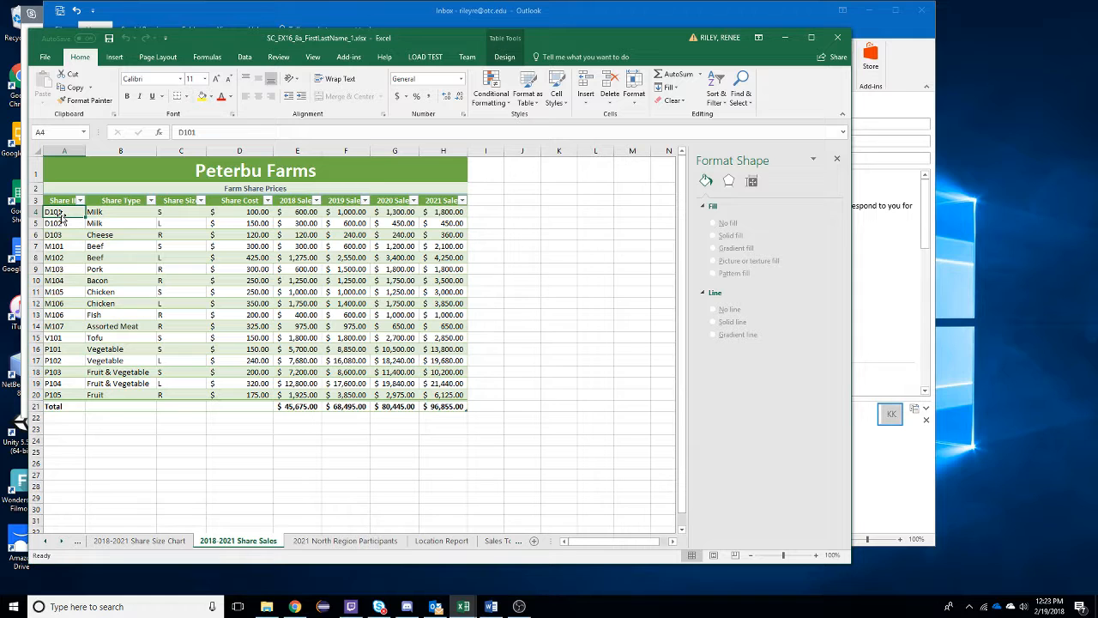
pyautogui.click(114, 59)
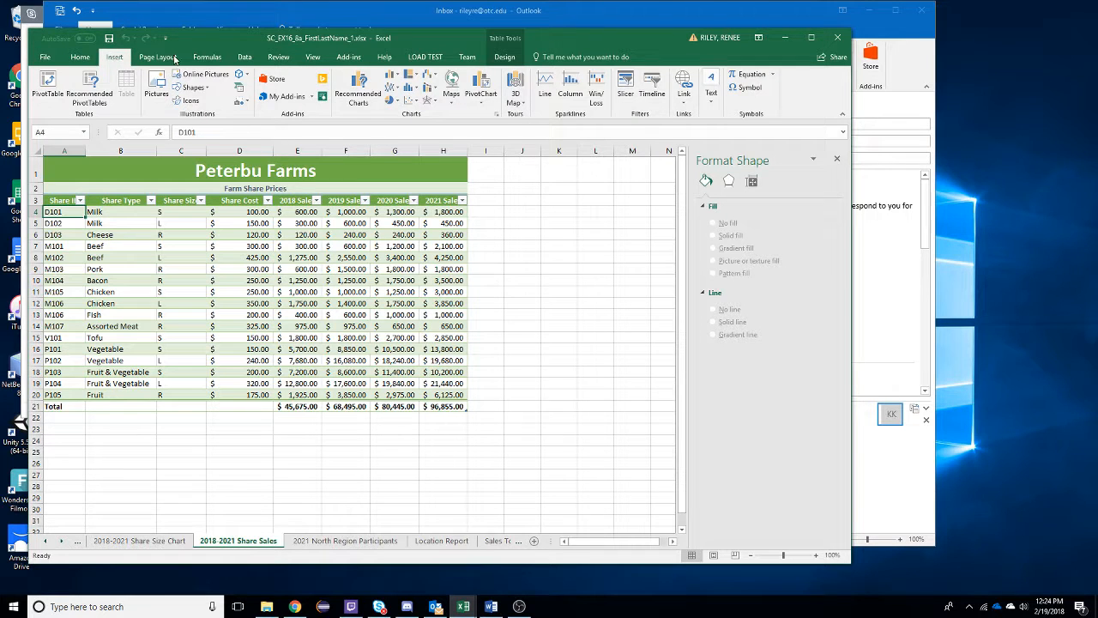
pyautogui.click(487, 104)
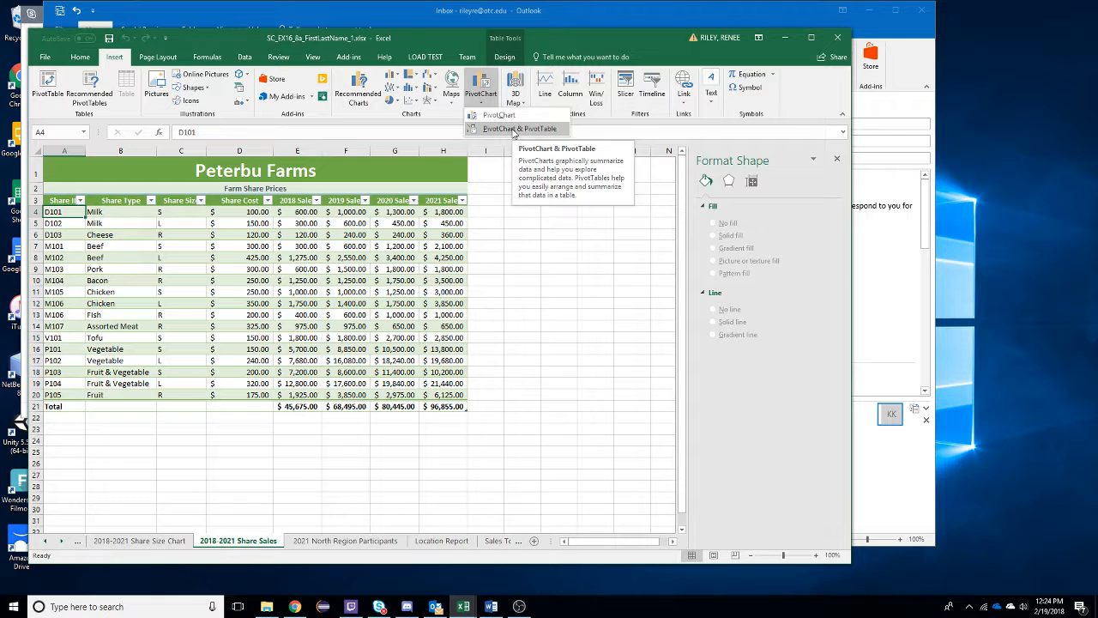
pyautogui.click(514, 129)
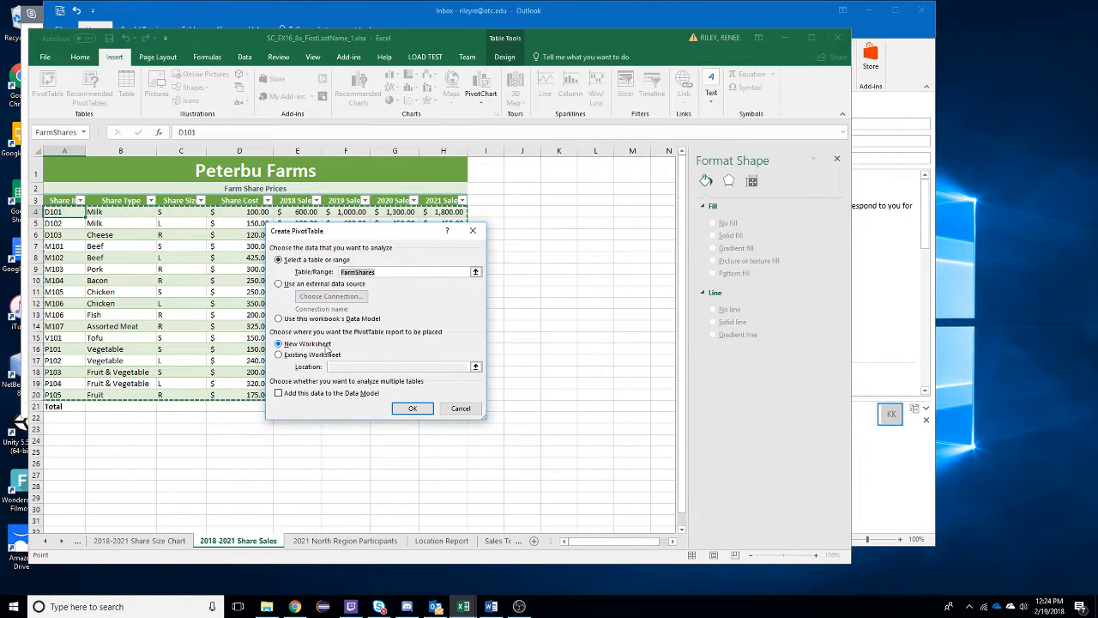
pyautogui.click(410, 410)
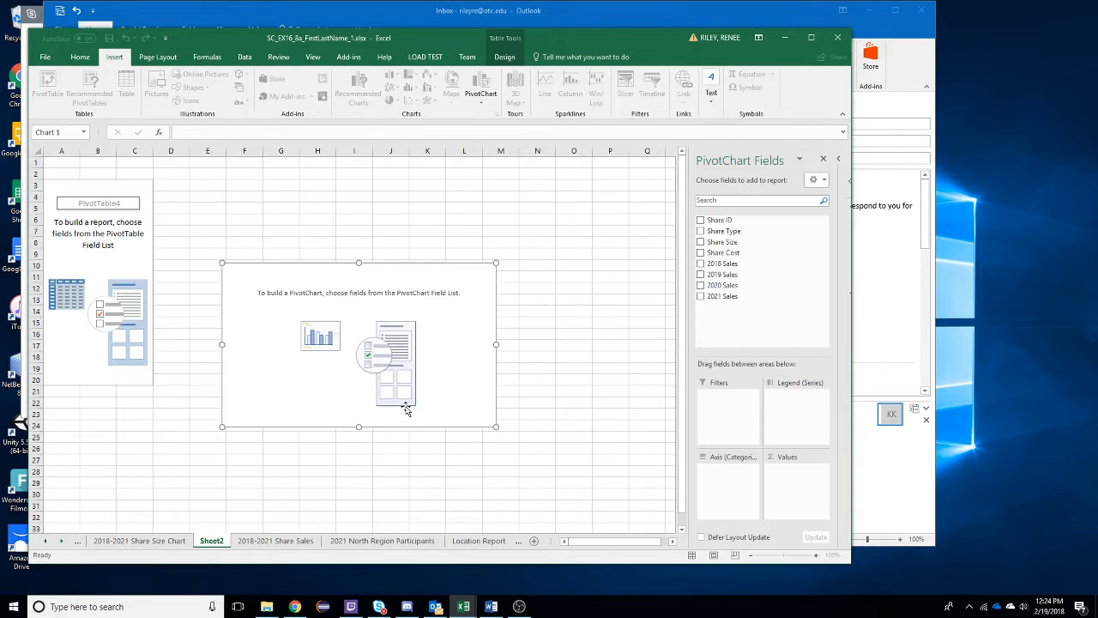
# - Rename the new PivotTable worksheet as Share Size Pivot
pyautogui.doubleClick(407, 410)
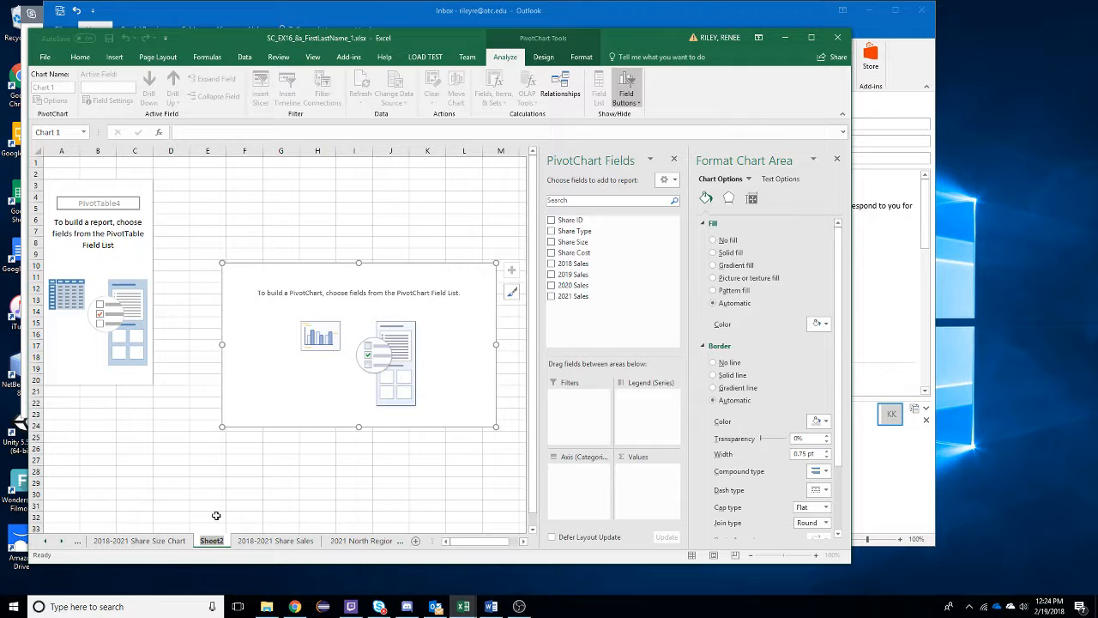
pyautogui.write('Share')
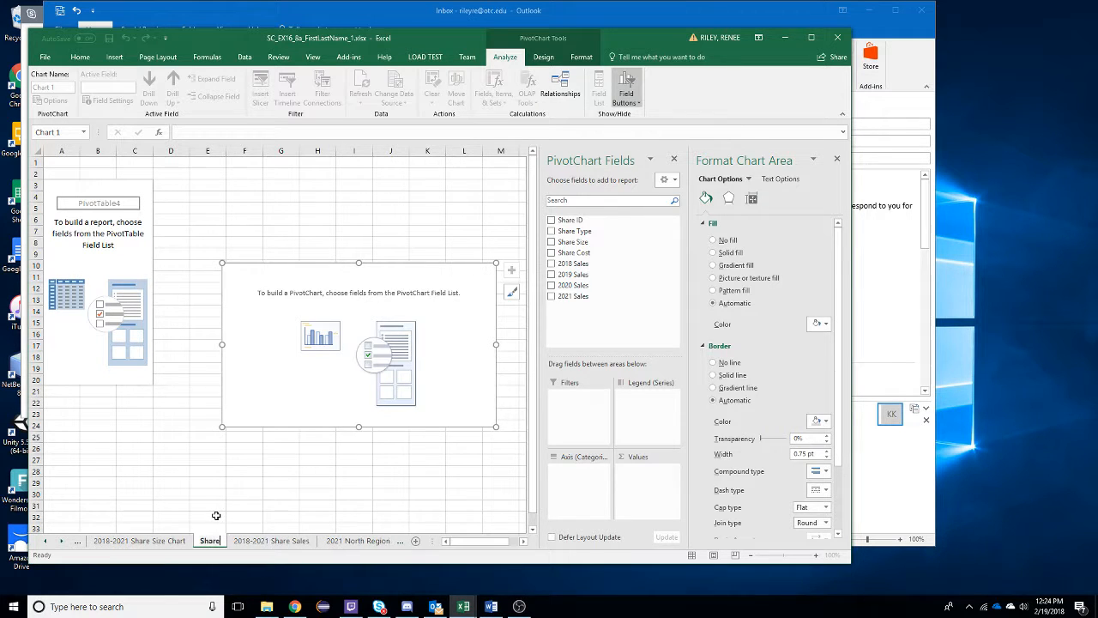
pyautogui.write(' Size')
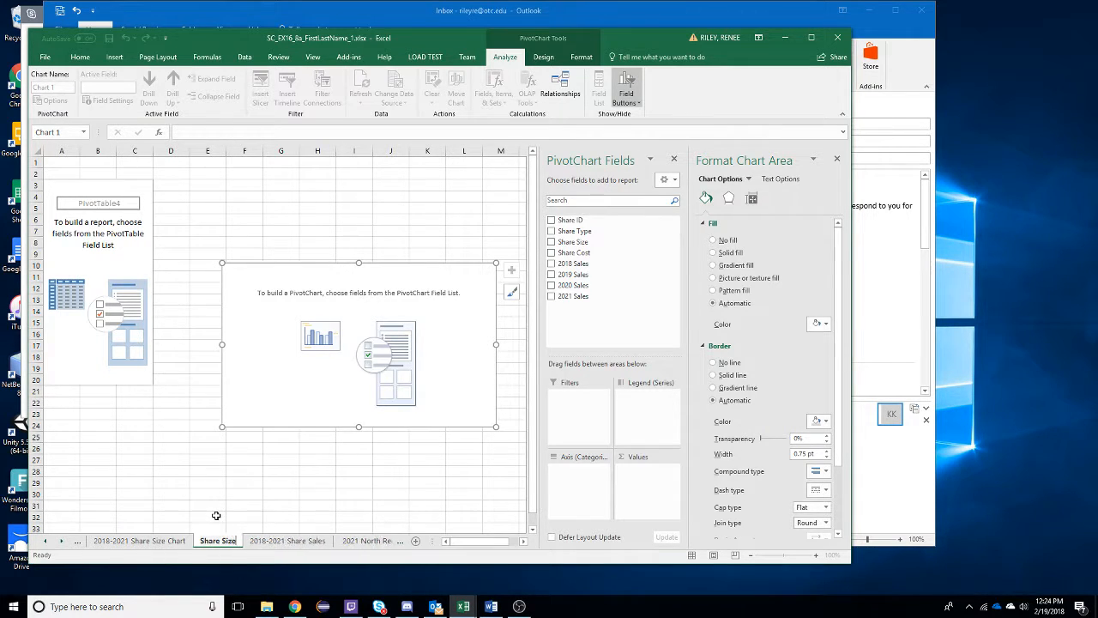
pyautogui.write(' Pivot')
pyautogui.press('Return')
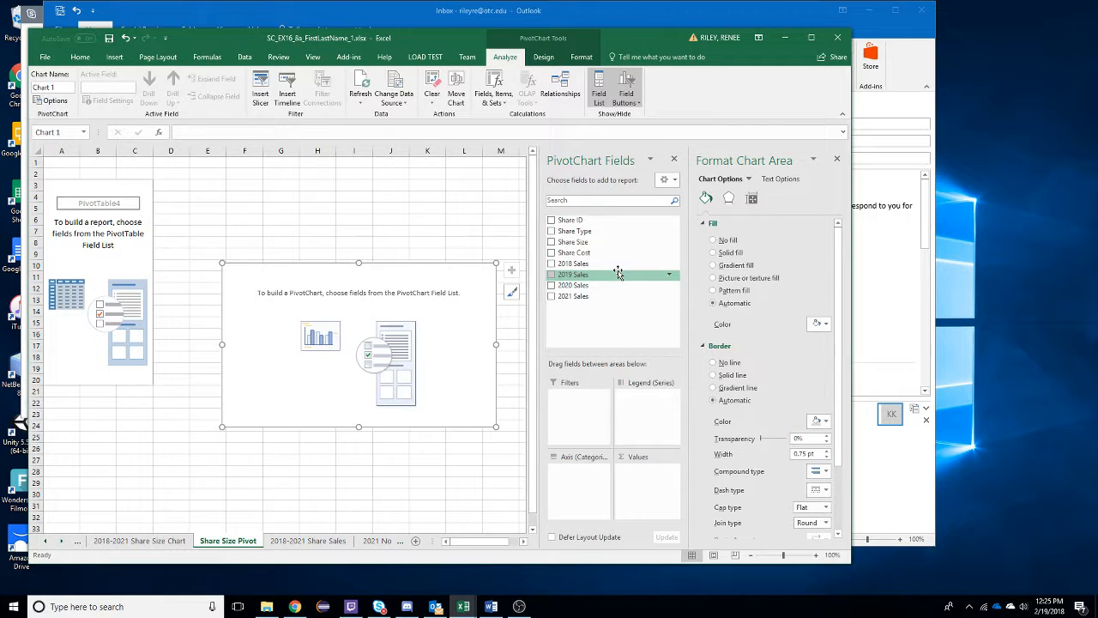
# - Use Share Size as the axis field and the count of Share Type as the value, and move the chart just below the PivotTable
pyautogui.click(551, 242)
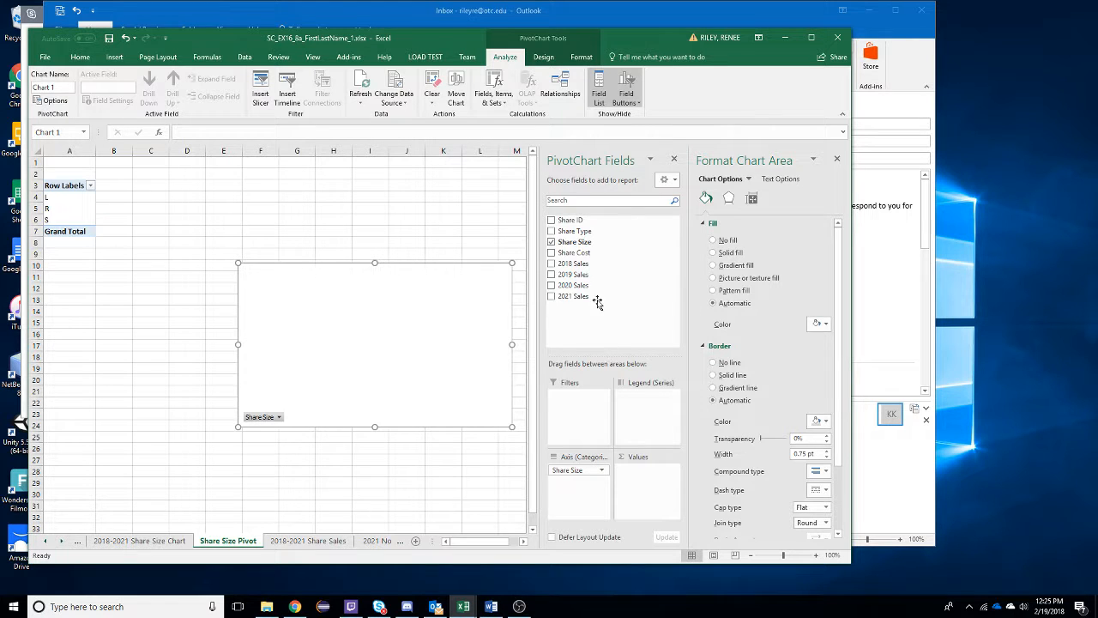
pyautogui.click(552, 232)
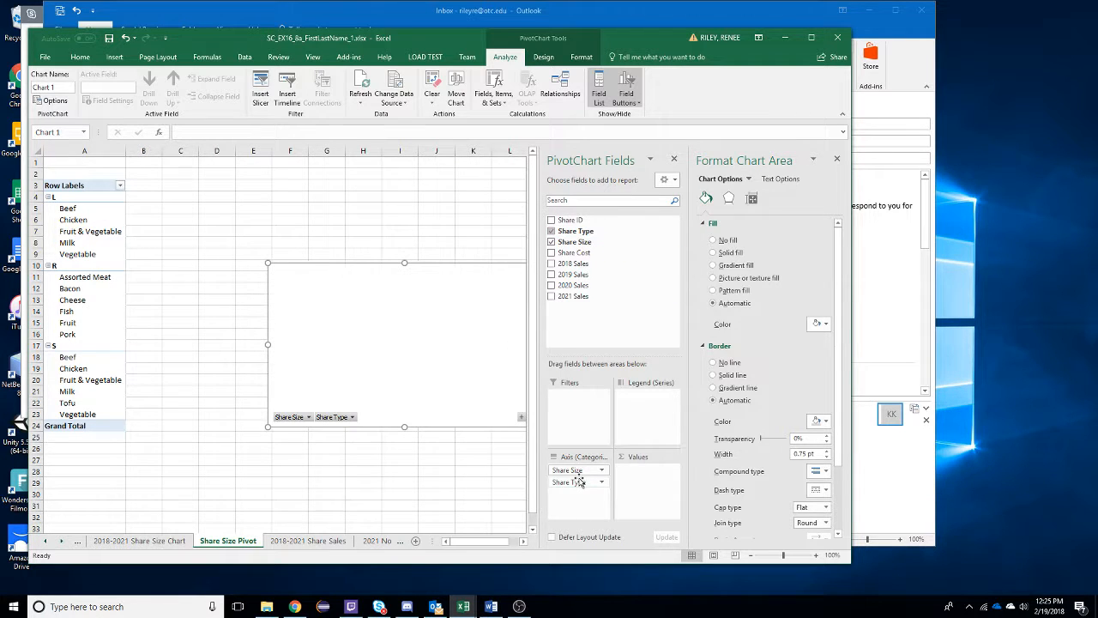
pyautogui.moveTo(576, 481)
pyautogui.mouseDown()
pyautogui.moveTo(622, 471)
pyautogui.moveTo(638, 480)
pyautogui.mouseUp()
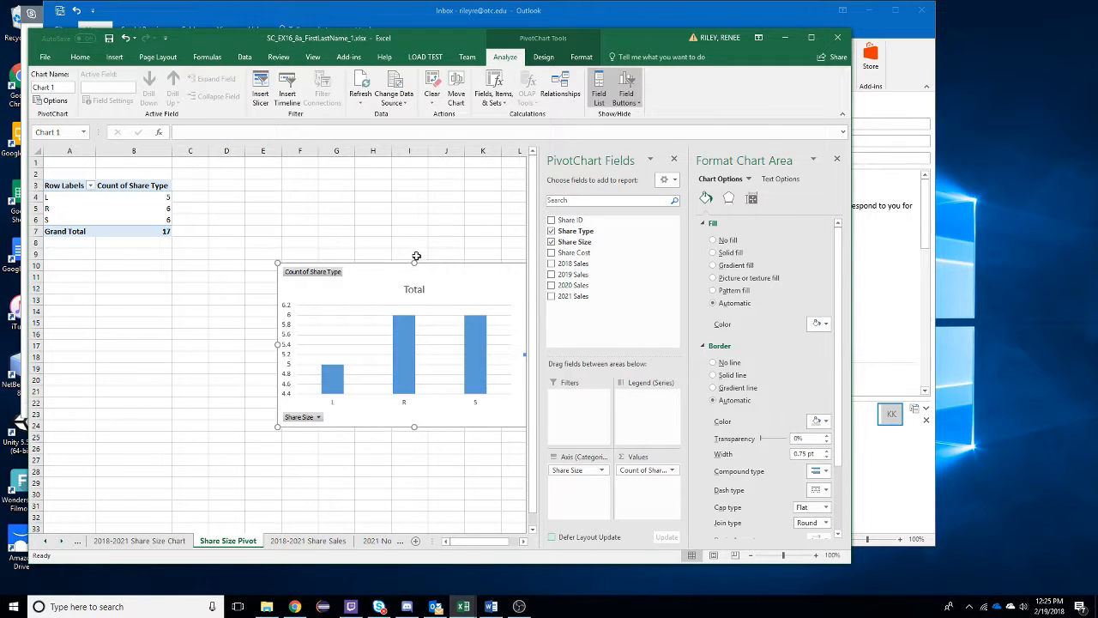
pyautogui.moveTo(396, 273)
pyautogui.mouseDown()
pyautogui.moveTo(233, 269)
pyautogui.moveTo(172, 250)
pyautogui.moveTo(172, 262)
pyautogui.mouseUp()
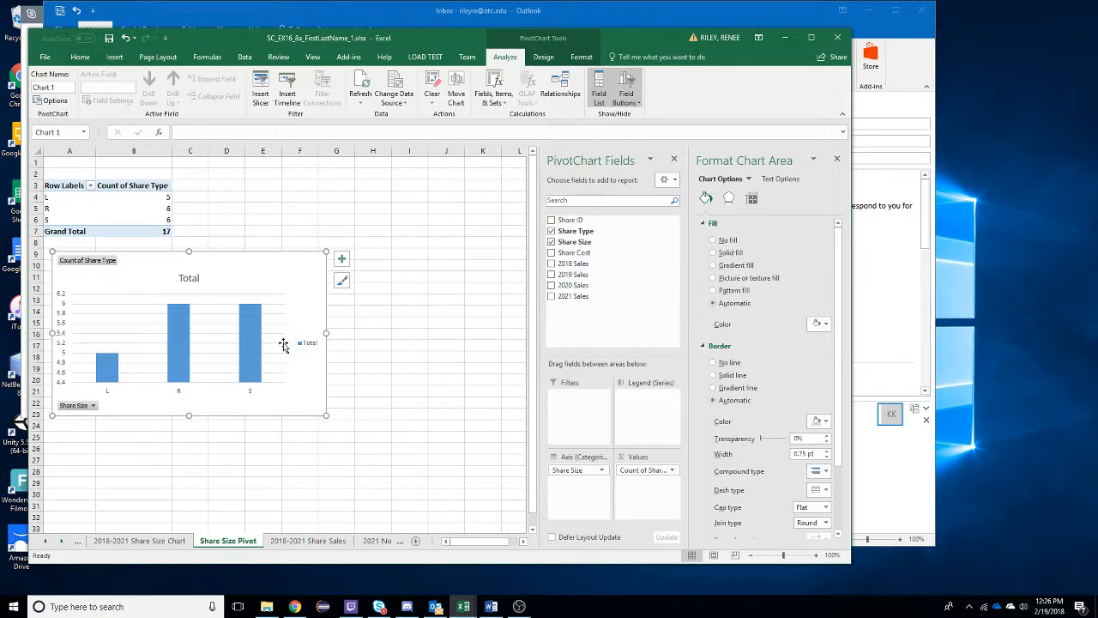
# - Replace the chart title with Share Options by Size
pyautogui.click(188, 278)
pyautogui.click(200, 278)
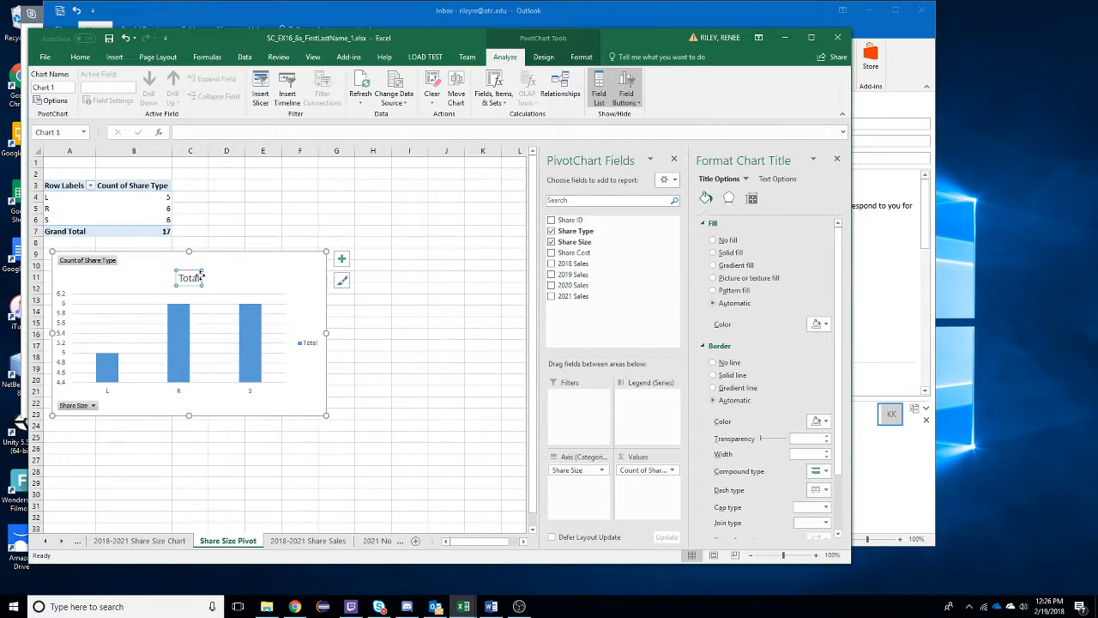
pyautogui.moveTo(200, 278); pyautogui.dragTo(165, 284)
pyautogui.press('Delete')
pyautogui.write('Share O')
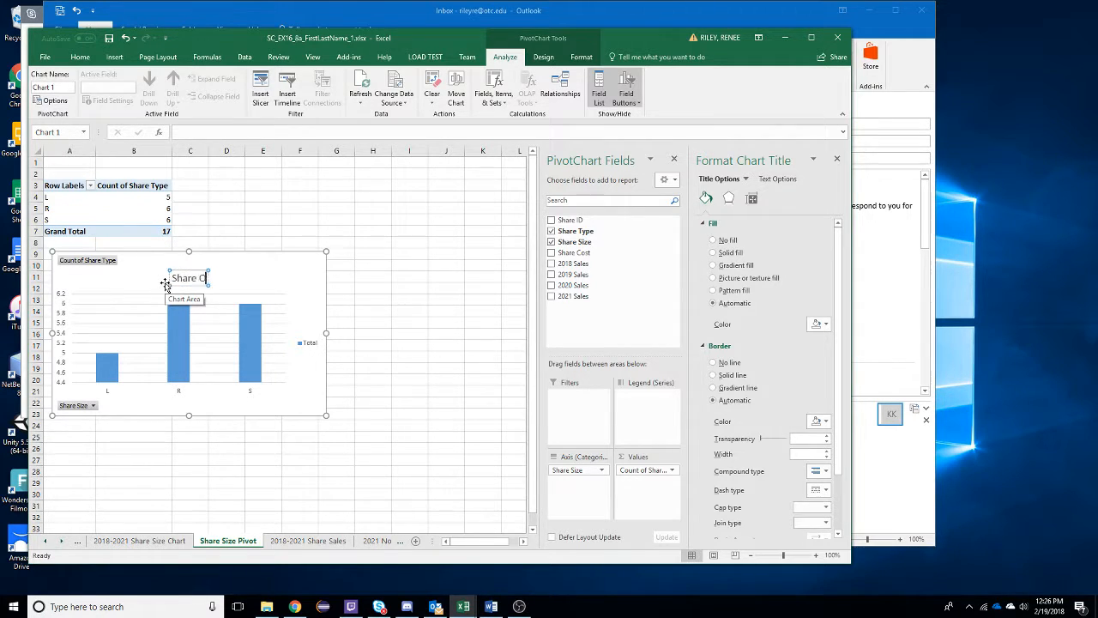
pyautogui.write('ptions b')
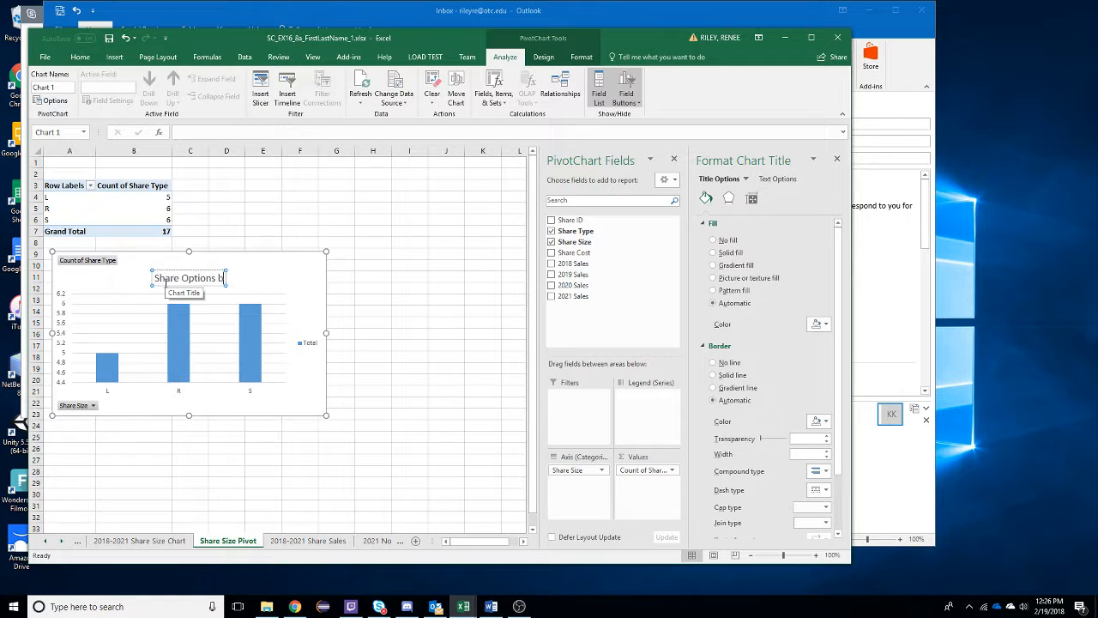
pyautogui.write('y Size')
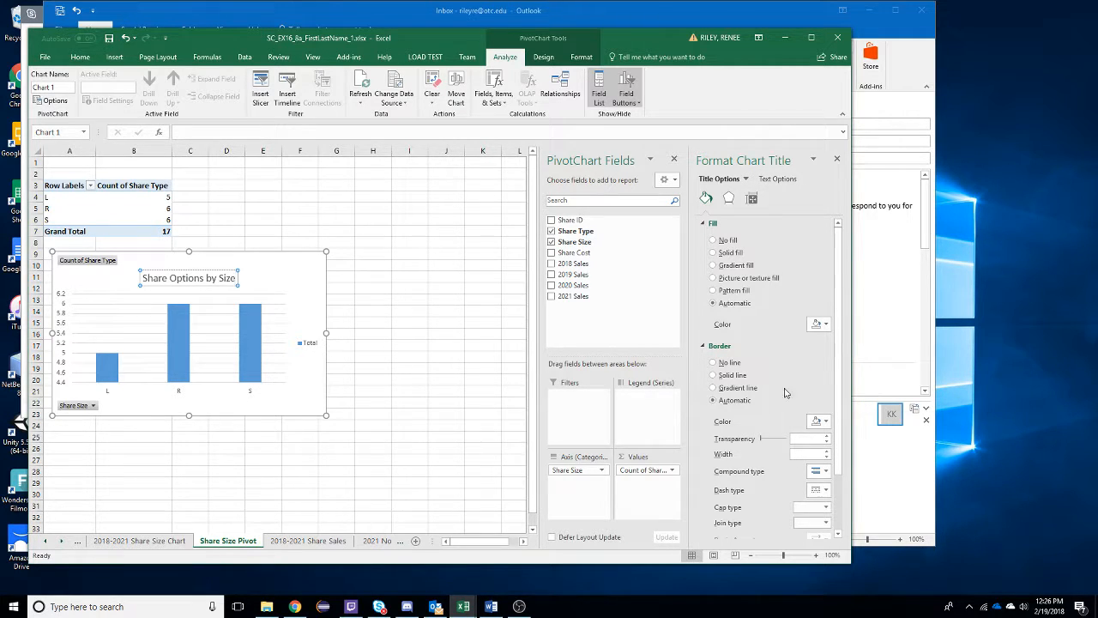
pyautogui.click(289, 405)
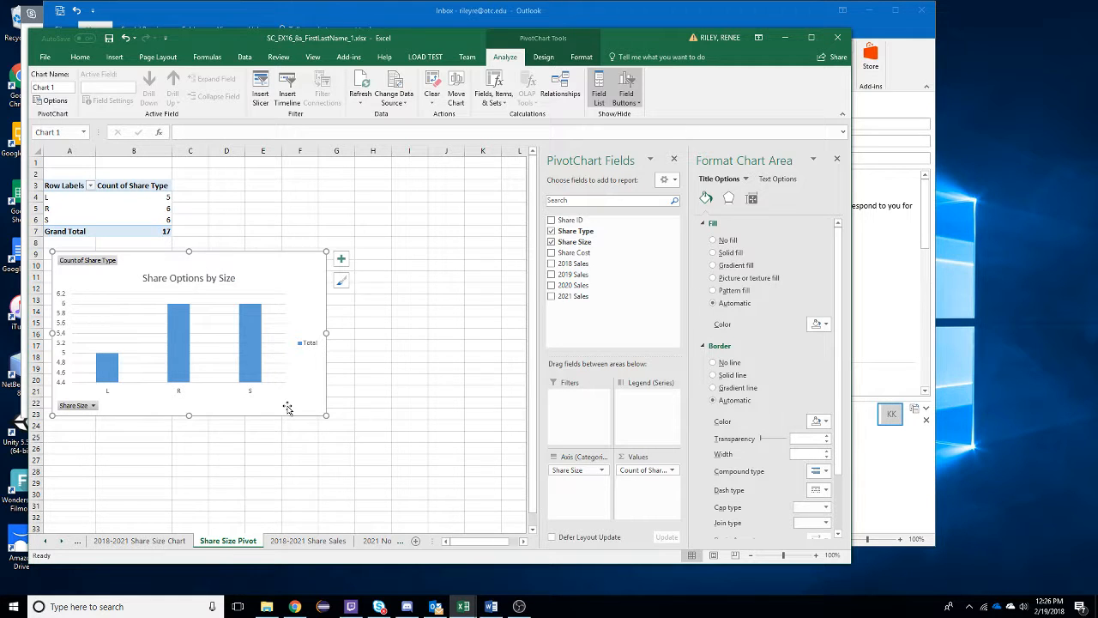
# - Add primary horizontal and primary vertical axis titles to the PivotChart
pyautogui.click(344, 260)
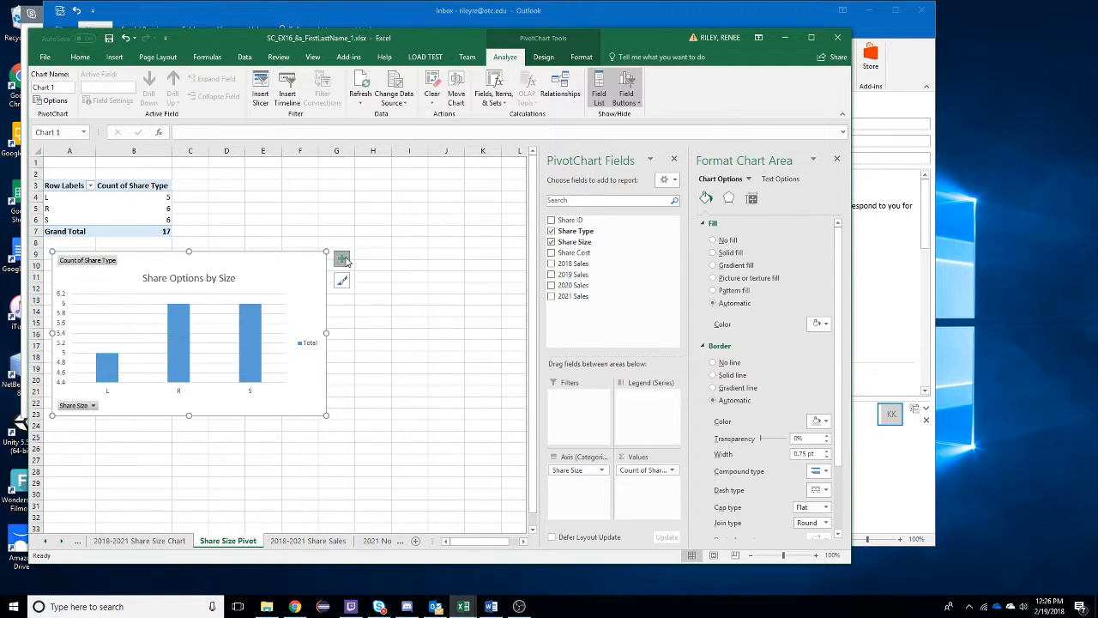
pyautogui.click(369, 284)
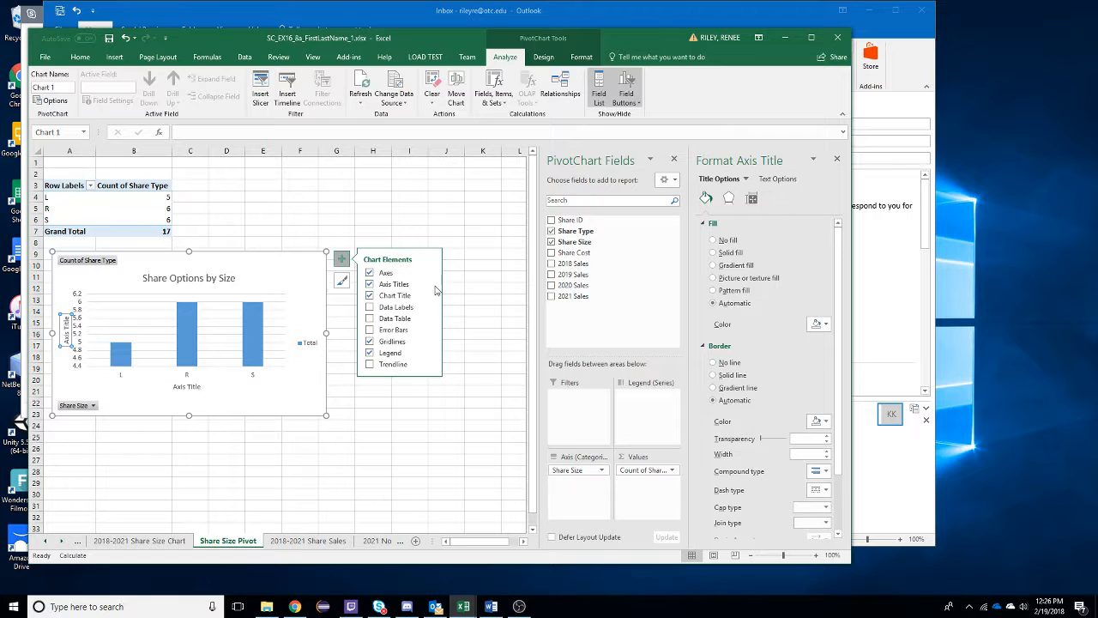
pyautogui.click(431, 285)
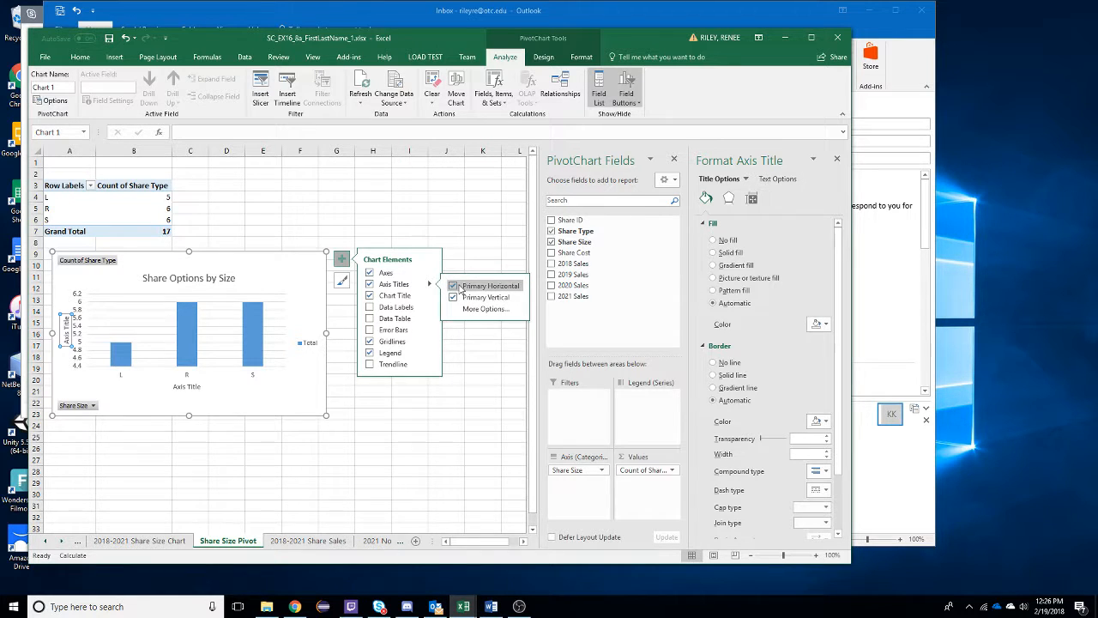
# - Change the vertical axis title to Number of Share Options
pyautogui.click(66, 333)
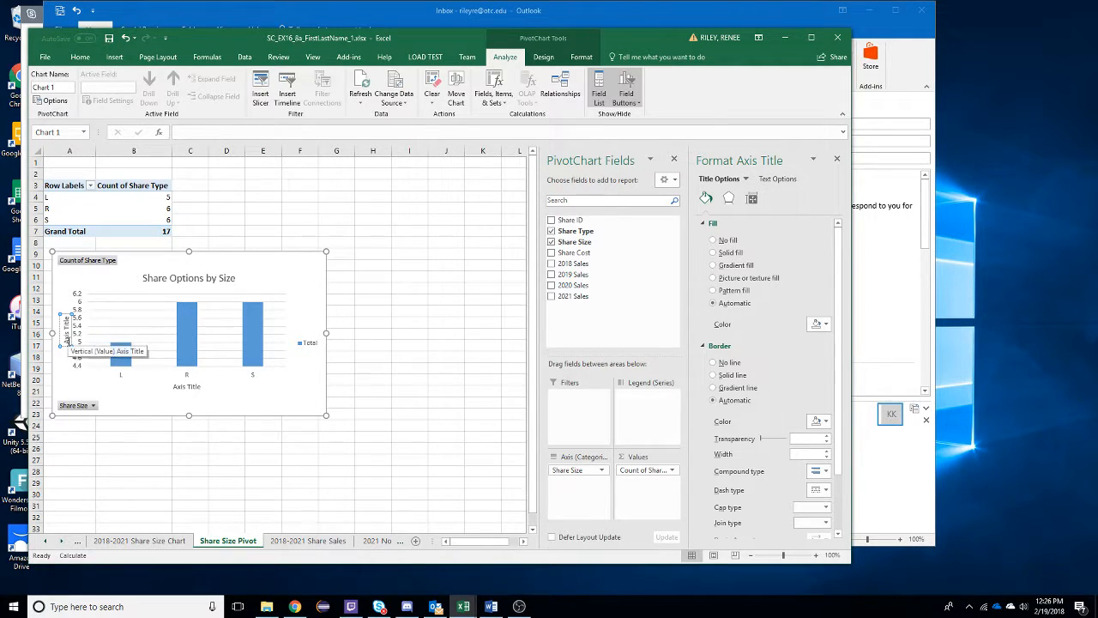
pyautogui.moveTo(65, 342); pyautogui.dragTo(67, 319)
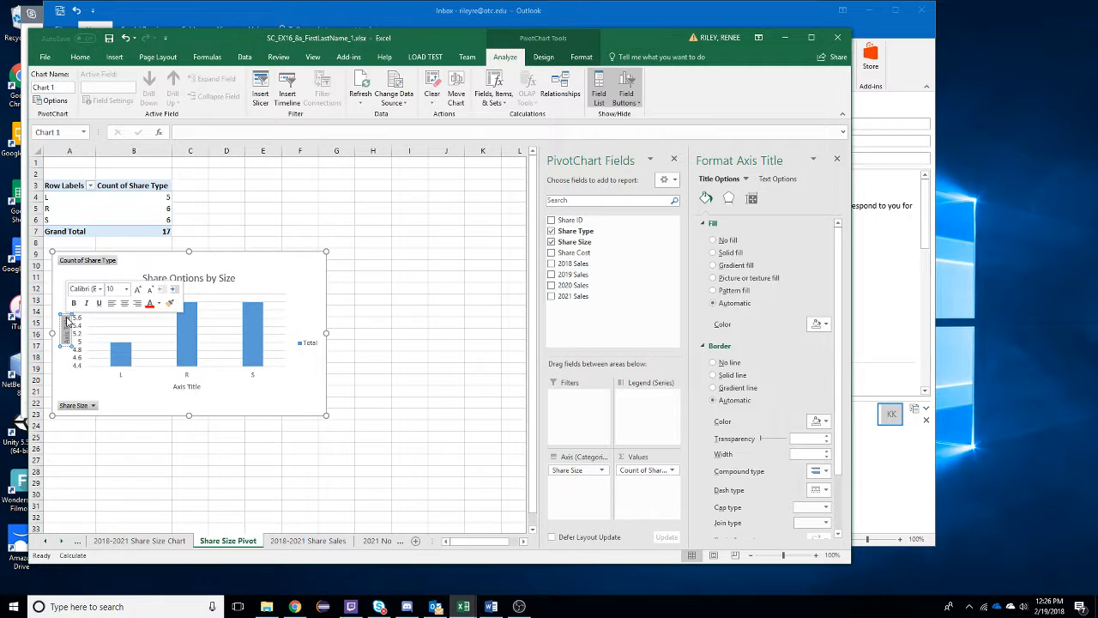
pyautogui.write('Number')
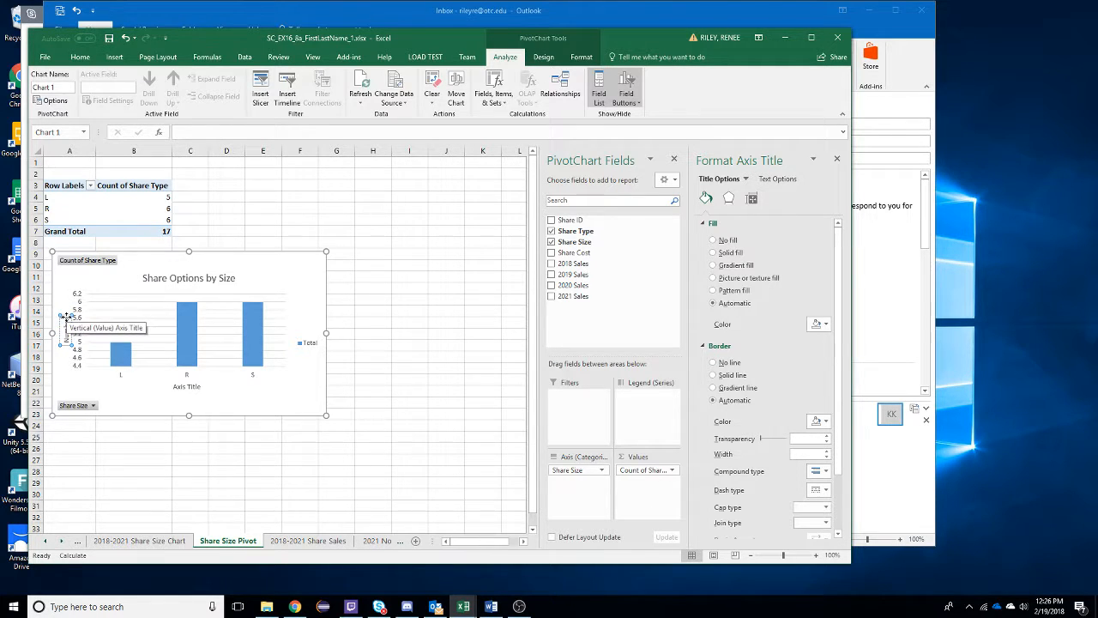
pyautogui.write(' of Share Options')
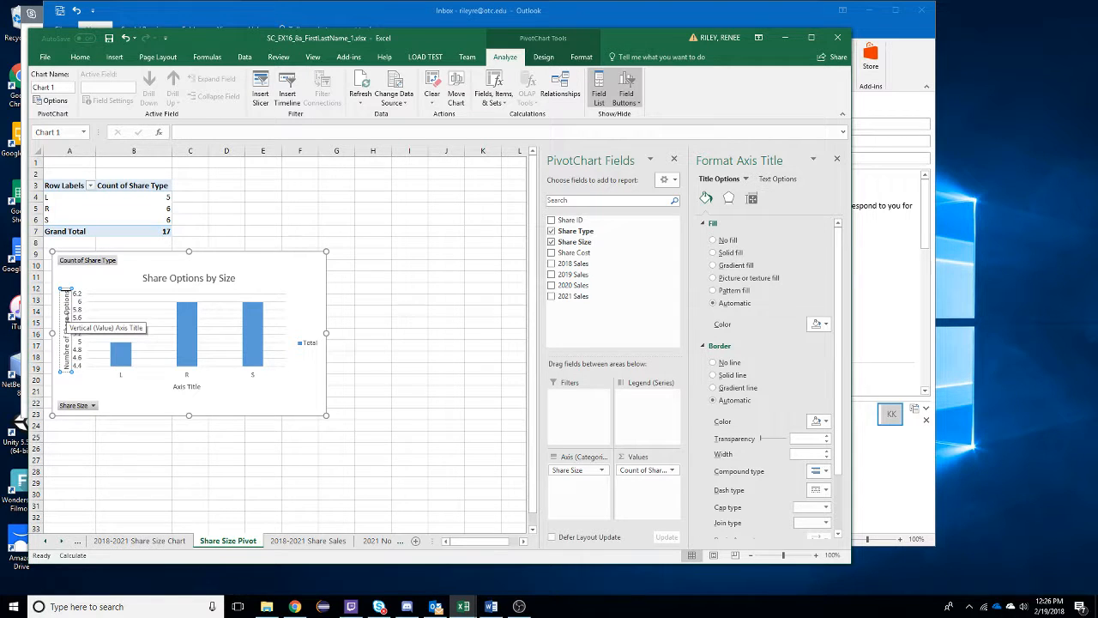
# - Change the horizontal axis title to Share Size and save the workbook
pyautogui.click(190, 388)
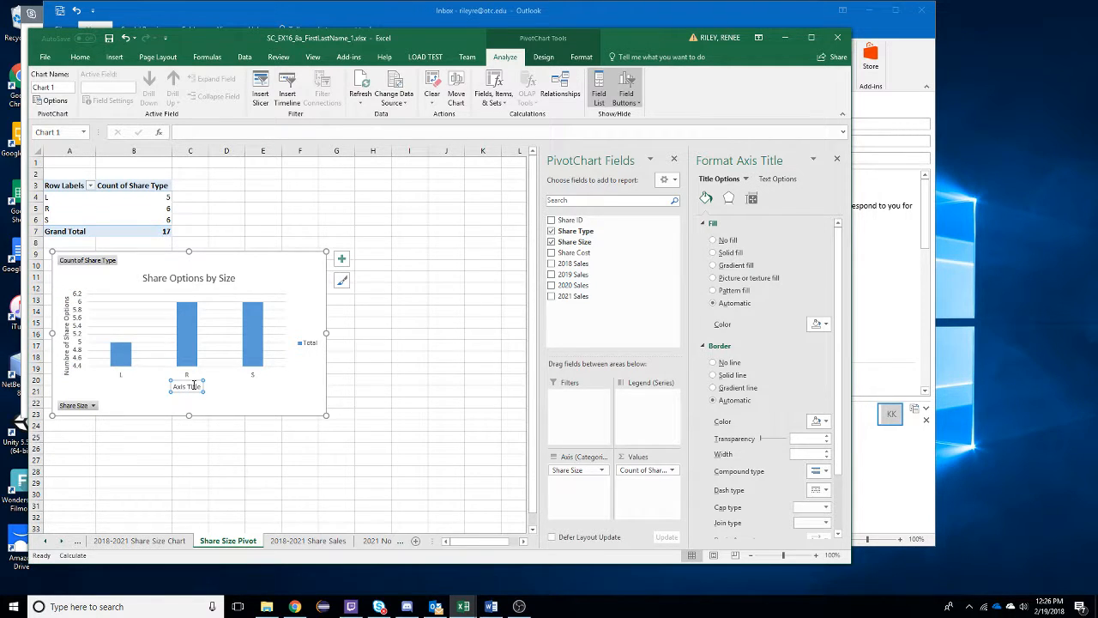
pyautogui.moveTo(190, 387); pyautogui.dragTo(173, 388)
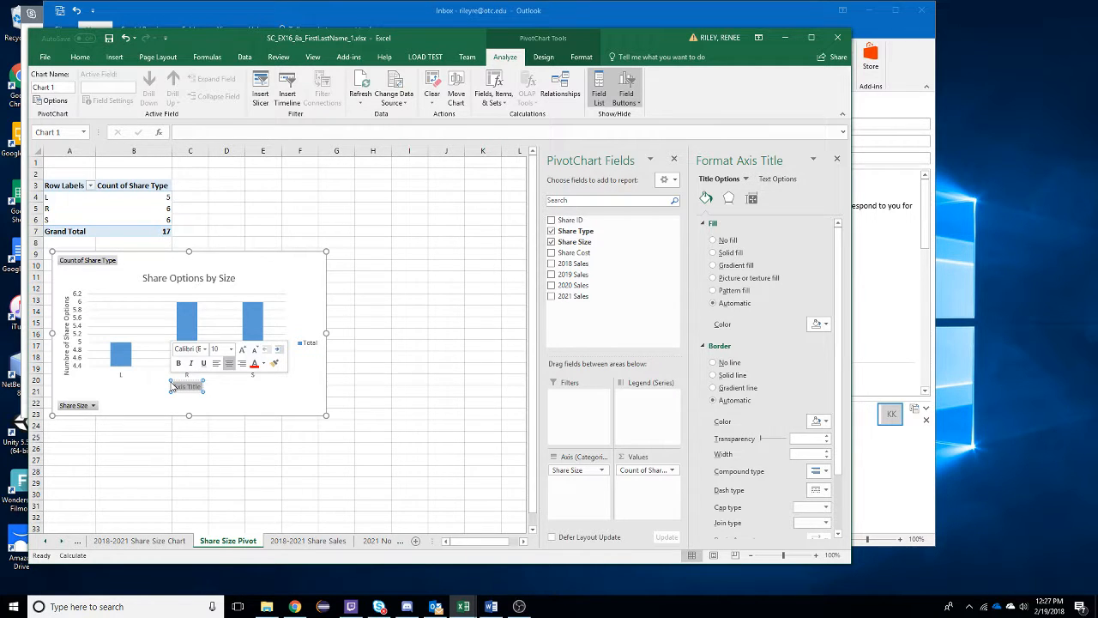
pyautogui.write('Share Siz')
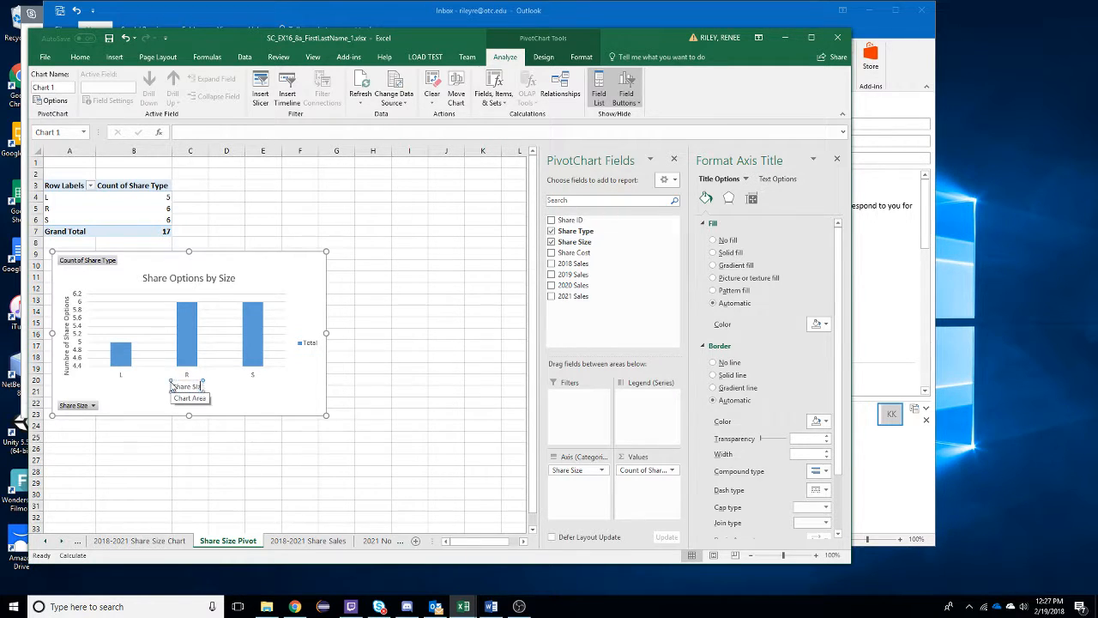
pyautogui.write('e')
pyautogui.click(207, 452)
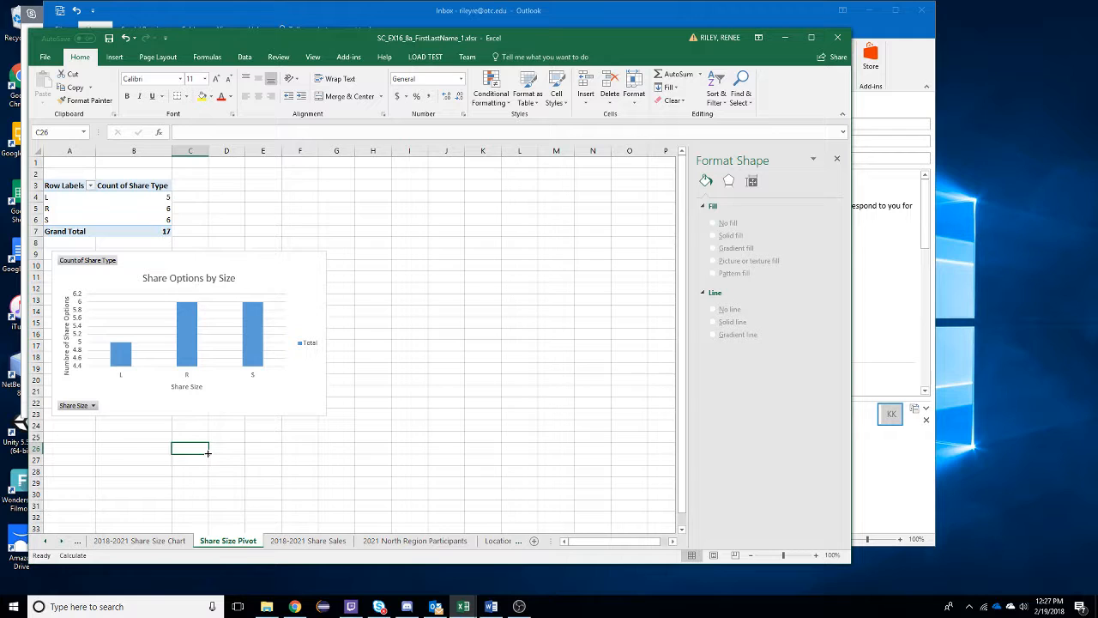
pyautogui.click(109, 38)
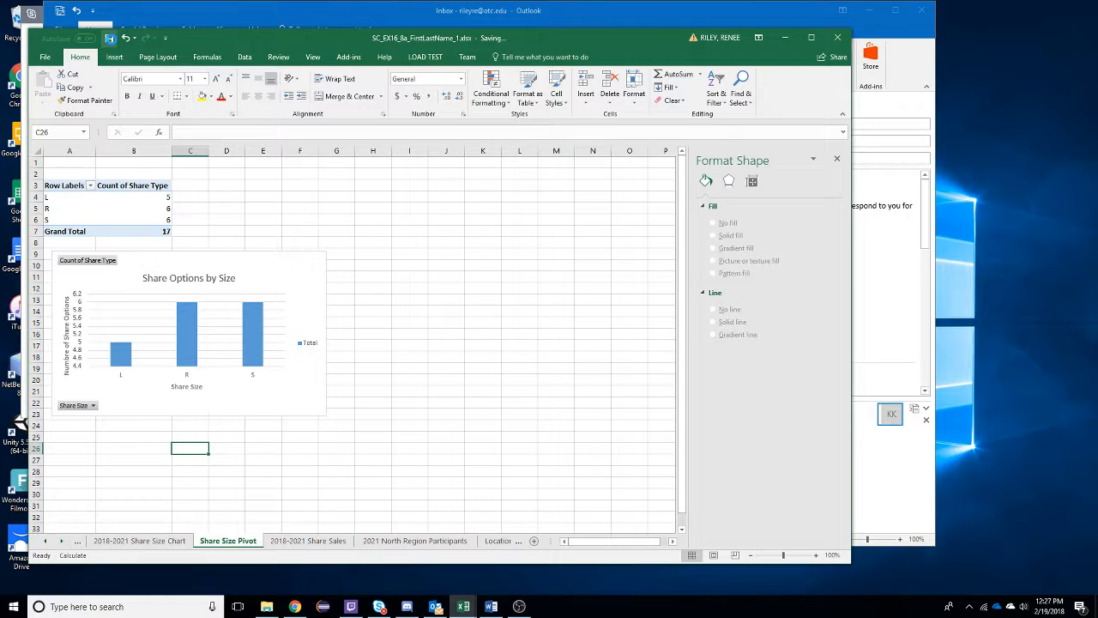